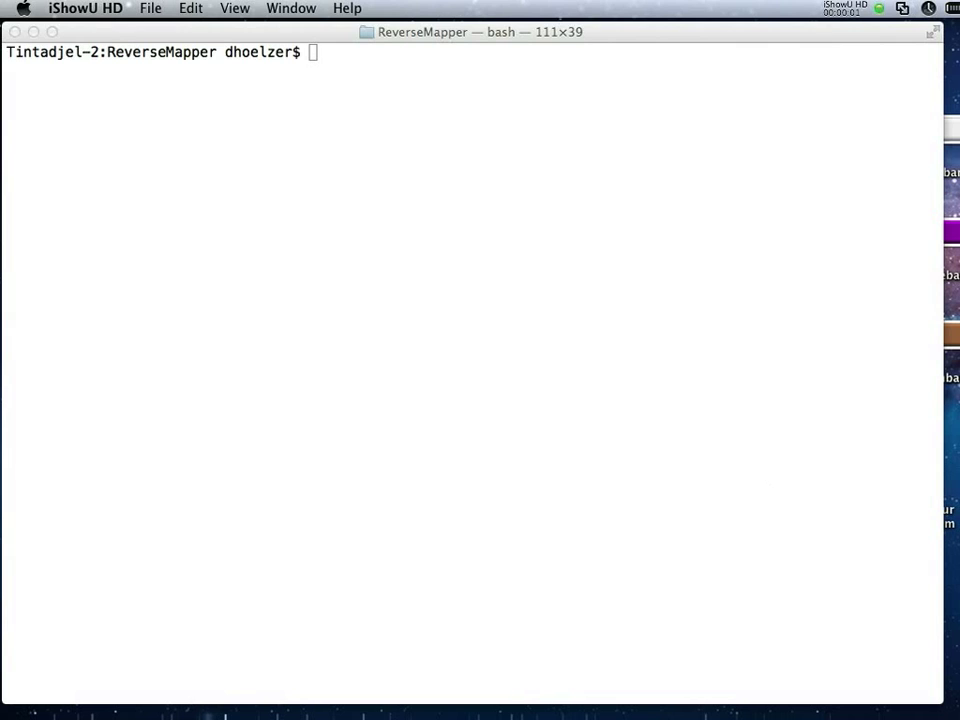
# Step: Run ./mapper.rb without arguments to display its usage information
pyautogui.click(745, 250)
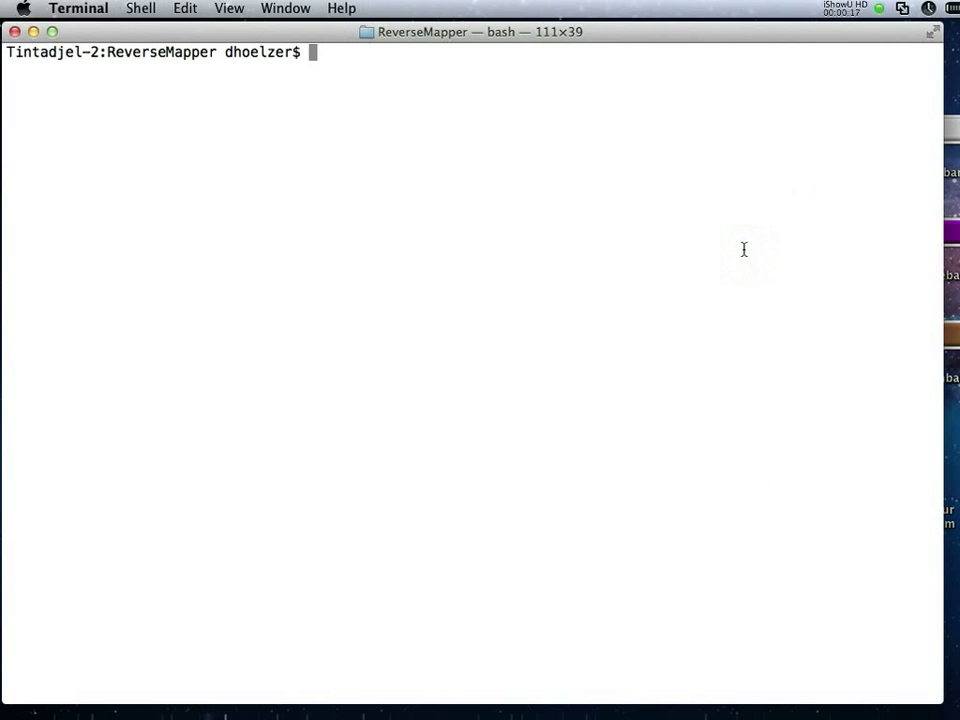
pyautogui.write('mapp')
pyautogui.press('BackSpace')
pyautogui.press('BackSpace')
pyautogui.press('BackSpace')
pyautogui.press('BackSpace')
pyautogui.write('./ma')
pyautogui.press('Tab')
pyautogui.press('Return')
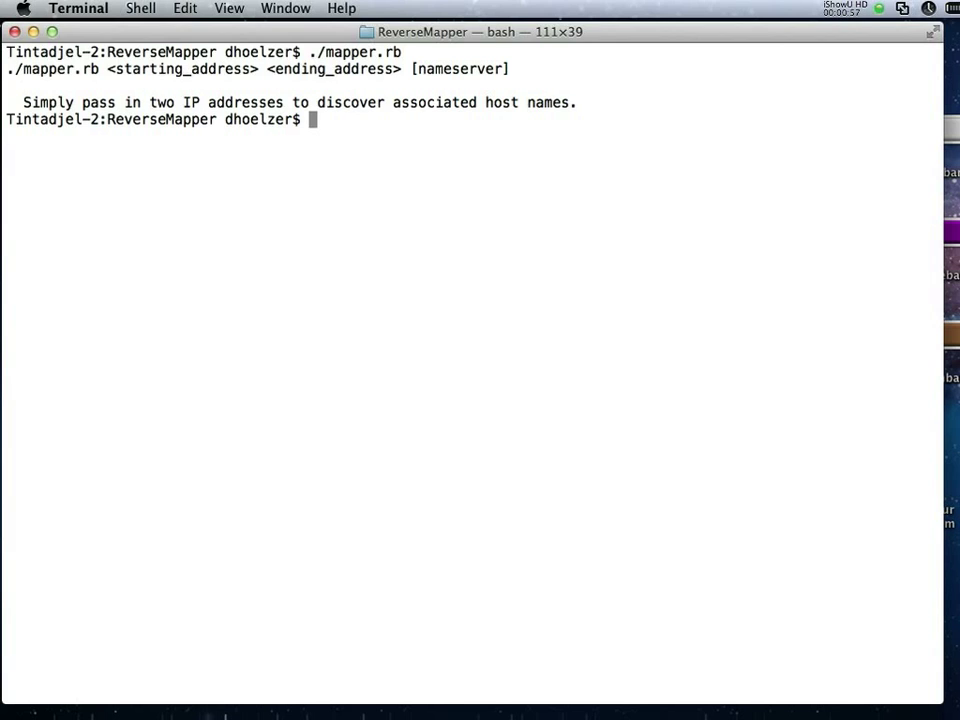
# Step: Ping 128.226.1.2 to check that the name server responds, then stop the ping
pyautogui.write('ping 12')
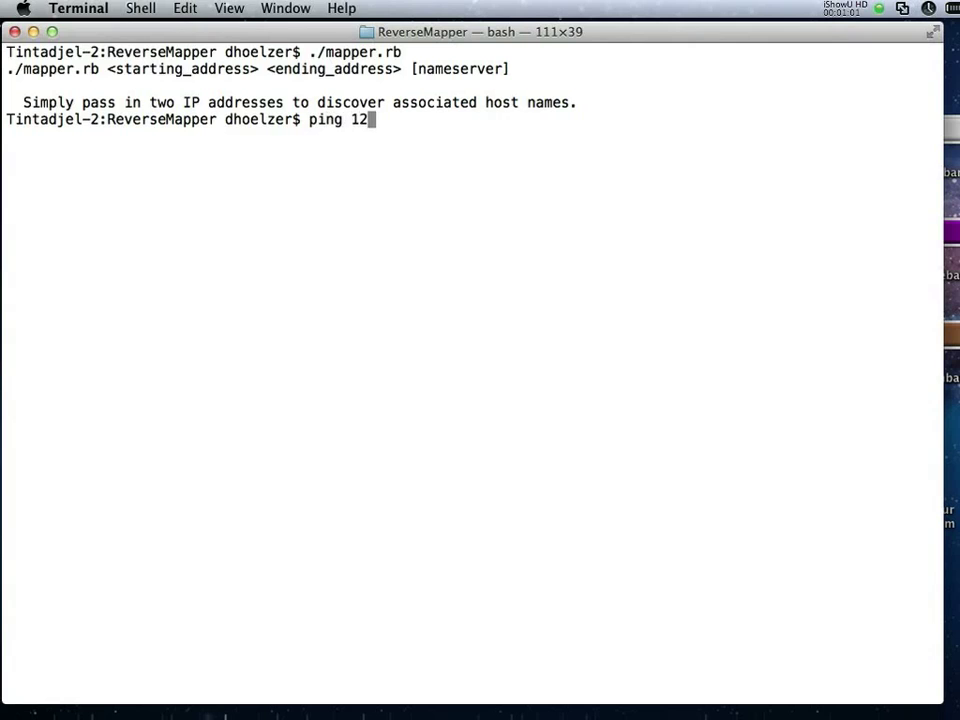
pyautogui.write('8.226.1.2')
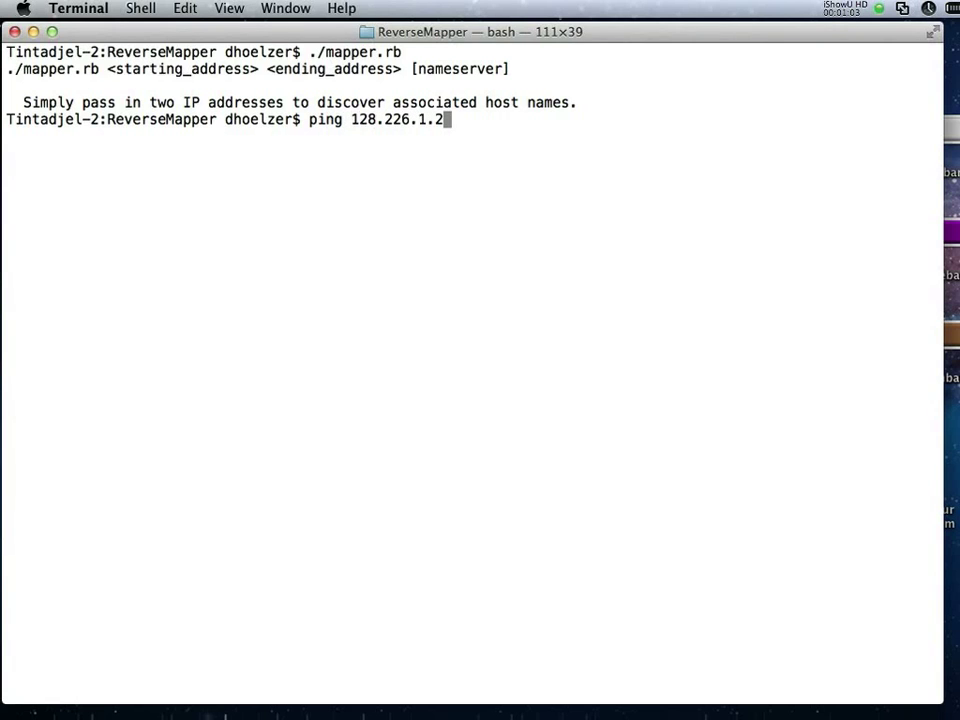
pyautogui.press('Return')
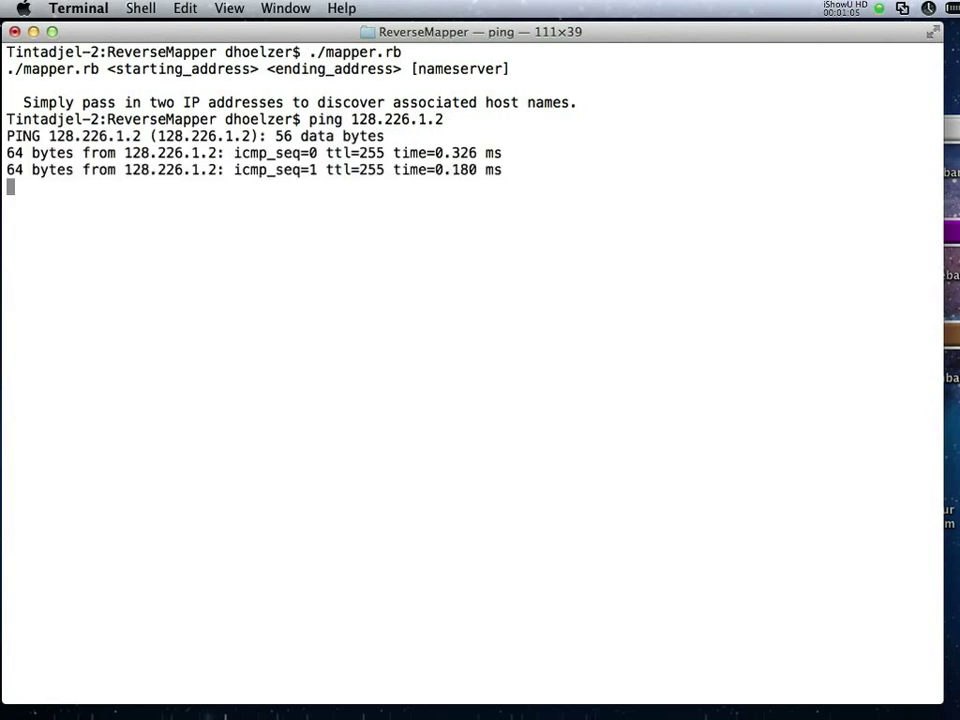
pyautogui.hotkey('ctrl', 'c')
pyautogui.press('Return')
pyautogui.press('Return')
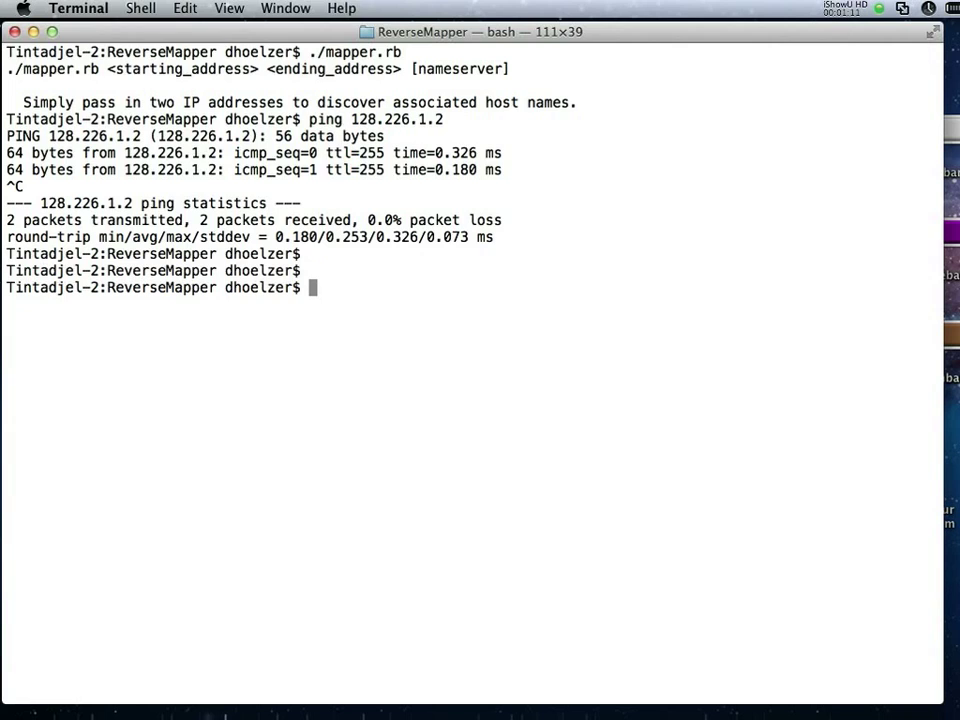
# Step: Run ./mapper.rb from 128.226.1.0 to 128.226.2.255 against nameserver 128.226.1.2 and highlight the resolved host names in the output
pyautogui.write('./map')
pyautogui.press('Tab')
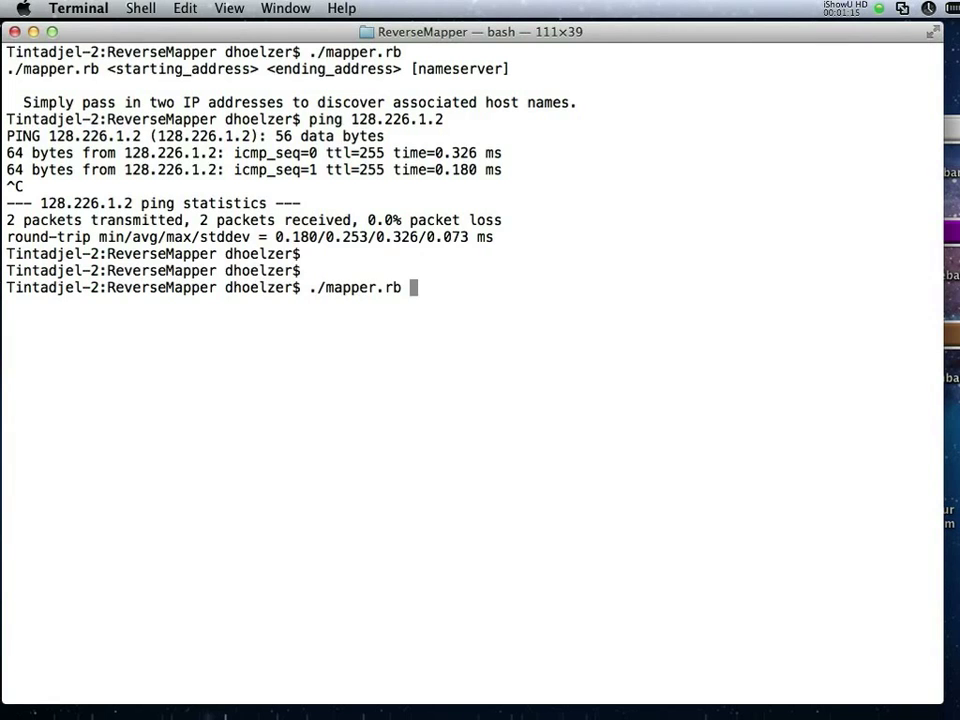
pyautogui.write('128.226.1.')
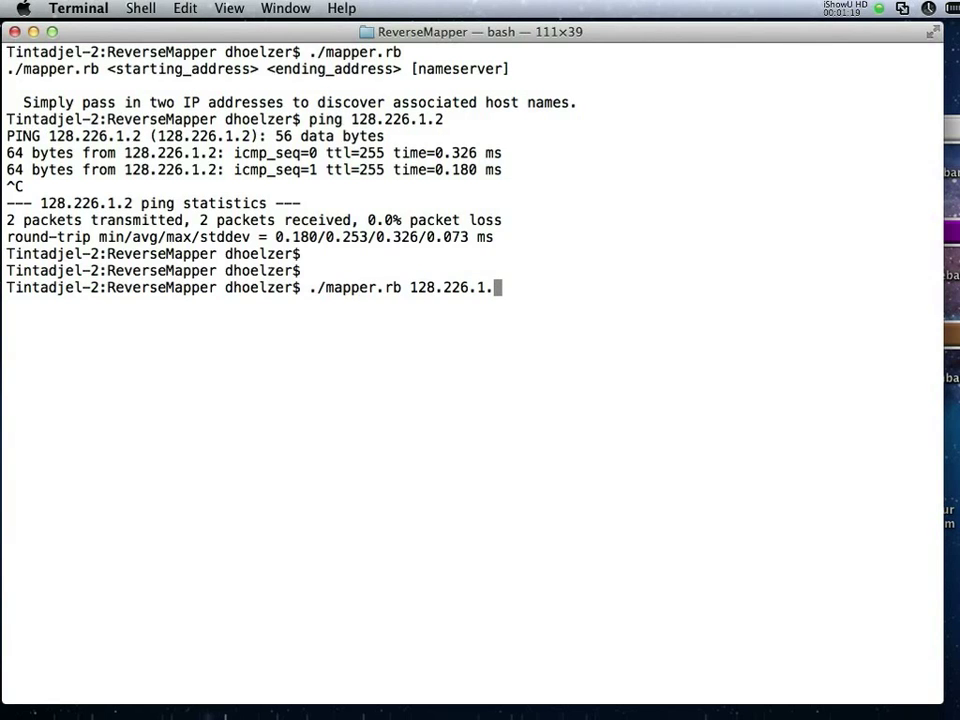
pyautogui.press('BackSpace')
pyautogui.write('.0 128')
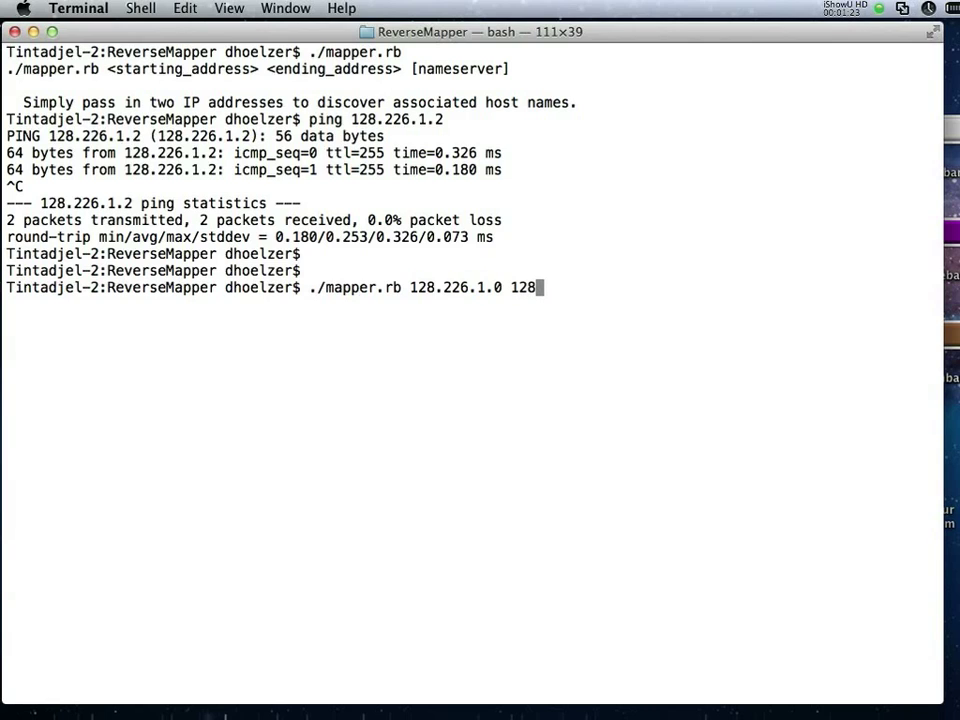
pyautogui.write('.226.2.255')
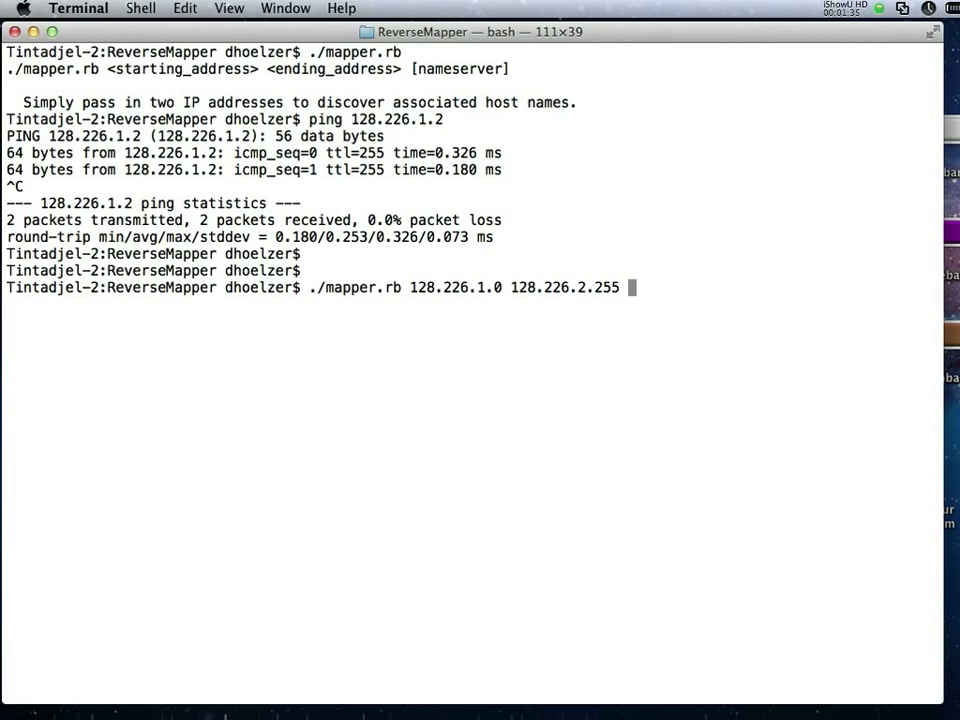
pyautogui.write('128.226.1.2')
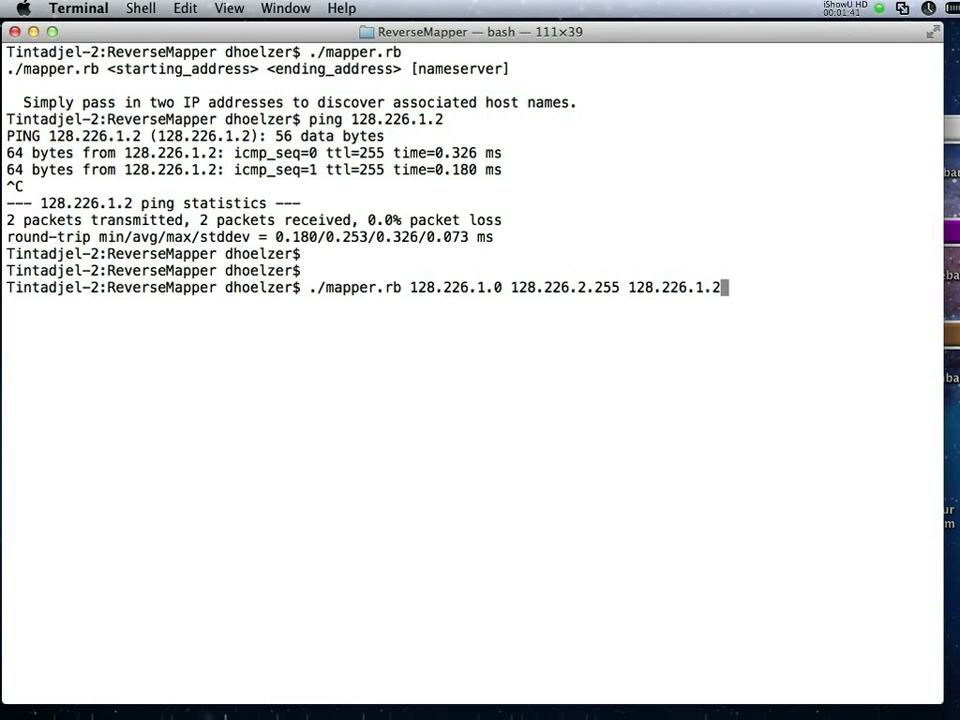
pyautogui.press('Return')
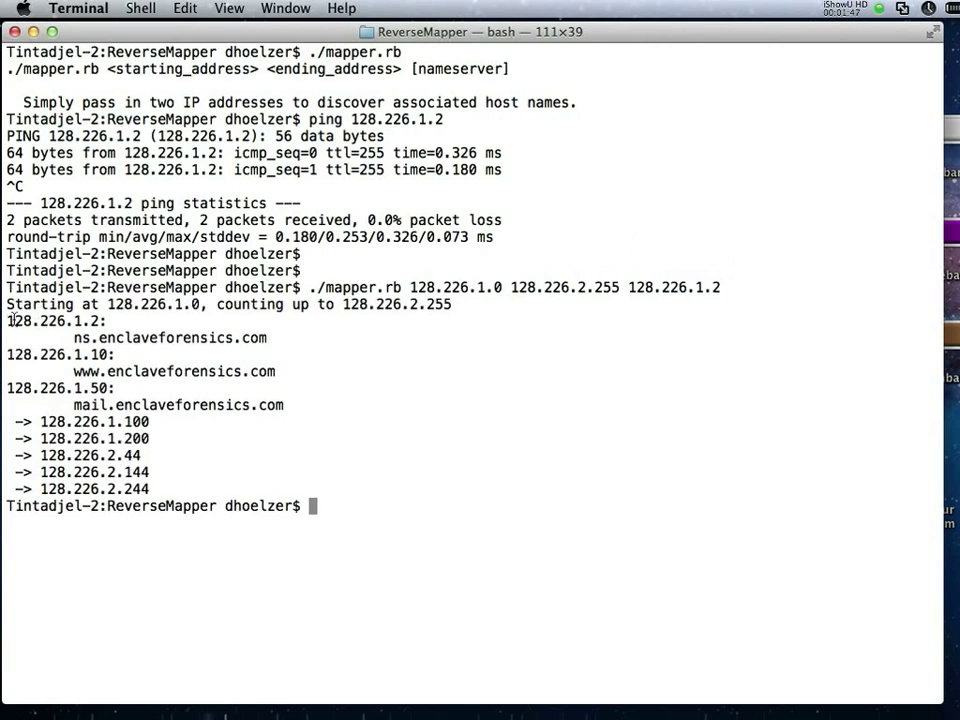
pyautogui.moveTo(8, 322); pyautogui.dragTo(320, 418)
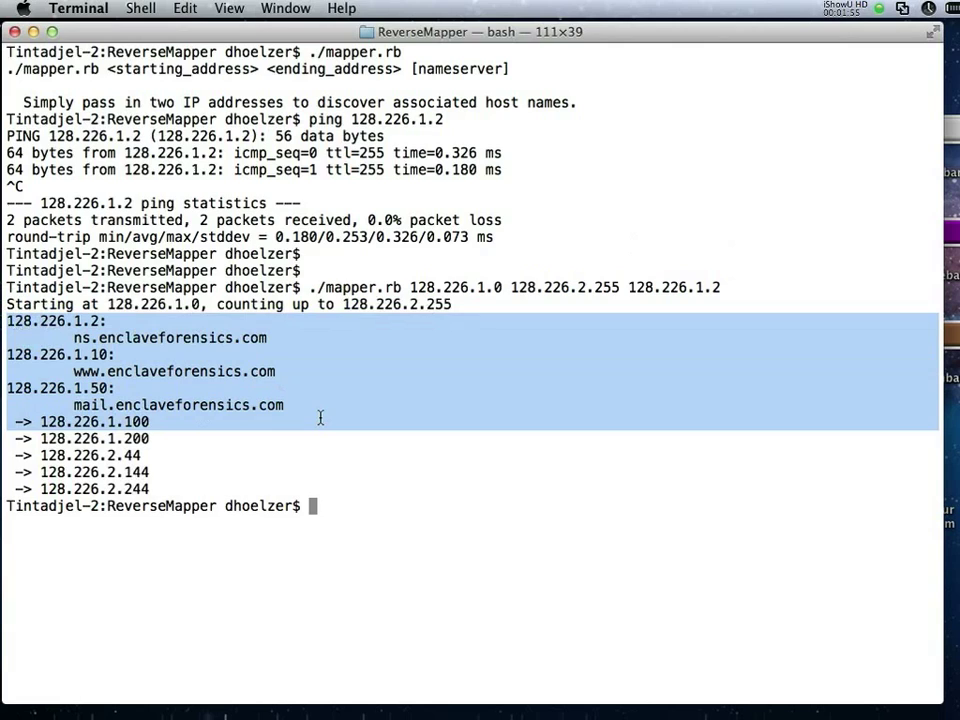
# Step: Recall the previous mapper.rb command and remove its starting and ending addresses, keeping only the nameserver argument
pyautogui.press('Up')
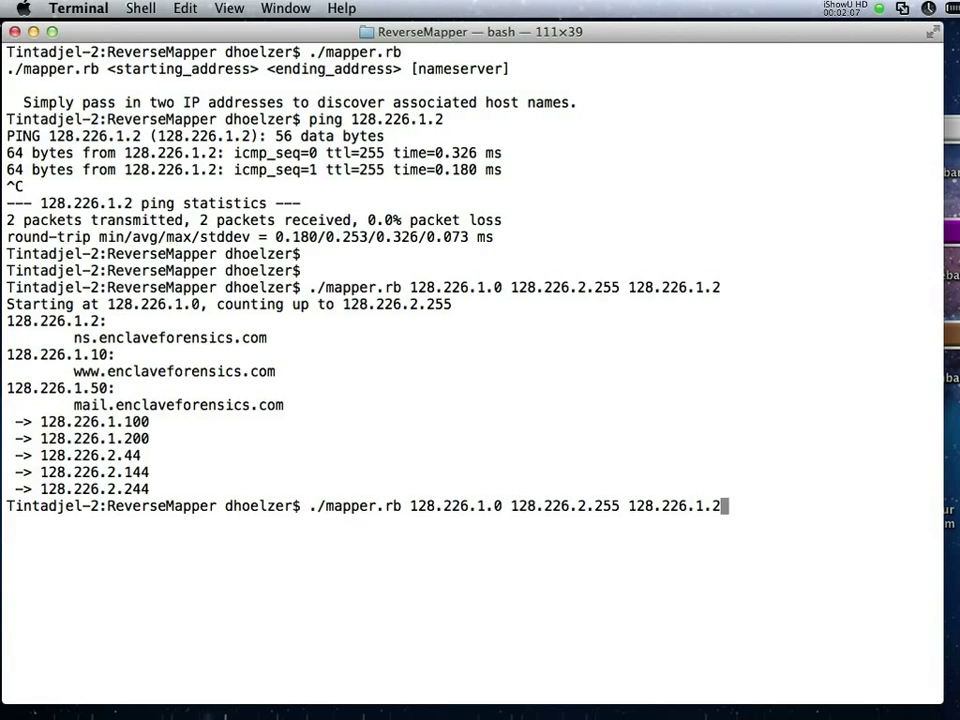
pyautogui.press('Left')
pyautogui.press('Left')
pyautogui.press('Left')
pyautogui.press('Left')
pyautogui.press('Left')
pyautogui.press('Left')
pyautogui.press('Left')
pyautogui.press('Left')
pyautogui.press('Left')
pyautogui.press('Left')
pyautogui.press('Left')
pyautogui.press('Left')
pyautogui.press('BackSpace')
pyautogui.press('BackSpace')
pyautogui.press('BackSpace')
pyautogui.press('BackSpace')
pyautogui.press('BackSpace')
pyautogui.press('BackSpace')
pyautogui.press('BackSpace')
pyautogui.press('BackSpace')
pyautogui.press('BackSpace')
pyautogui.press('BackSpace')
pyautogui.press('BackSpace')
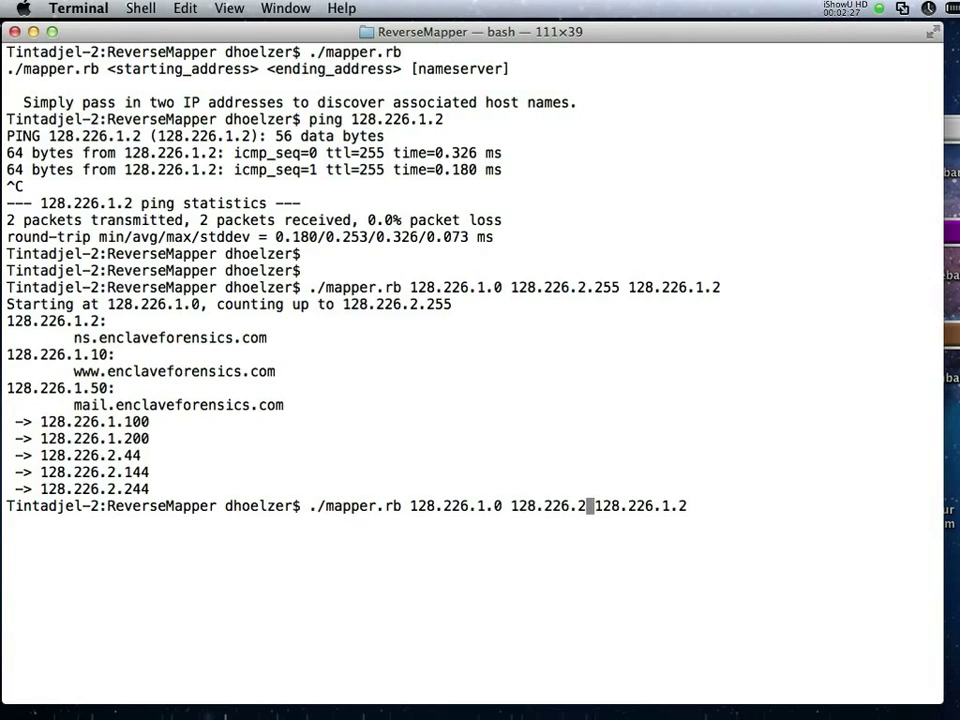
pyautogui.press('BackSpace')
pyautogui.press('BackSpace')
pyautogui.press('BackSpace')
pyautogui.press('BackSpace')
pyautogui.press('BackSpace')
pyautogui.press('BackSpace')
pyautogui.press('BackSpace')
pyautogui.press('BackSpace')
pyautogui.press('BackSpace')
pyautogui.press('BackSpace')
pyautogui.press('BackSpace')
pyautogui.press('BackSpace')
pyautogui.press('BackSpace')
pyautogui.press('BackSpace')
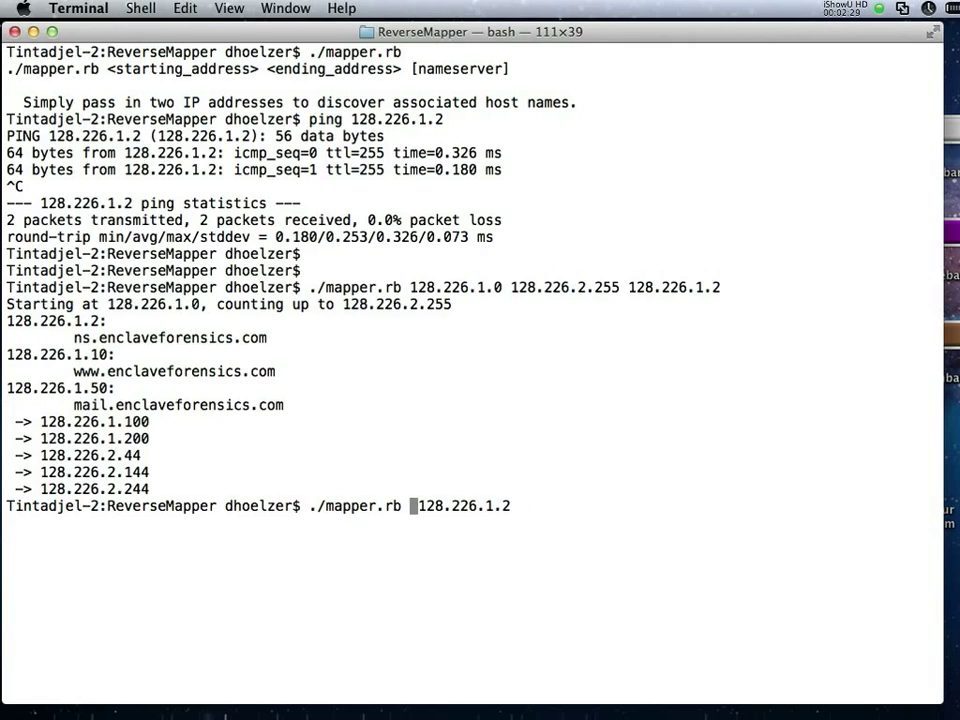
# Step: Insert the range 192.168.0.0 to 192.168.2.255 before the nameserver, run the command, and highlight the 192.168.1.1 entry in the output
pyautogui.write('192.')
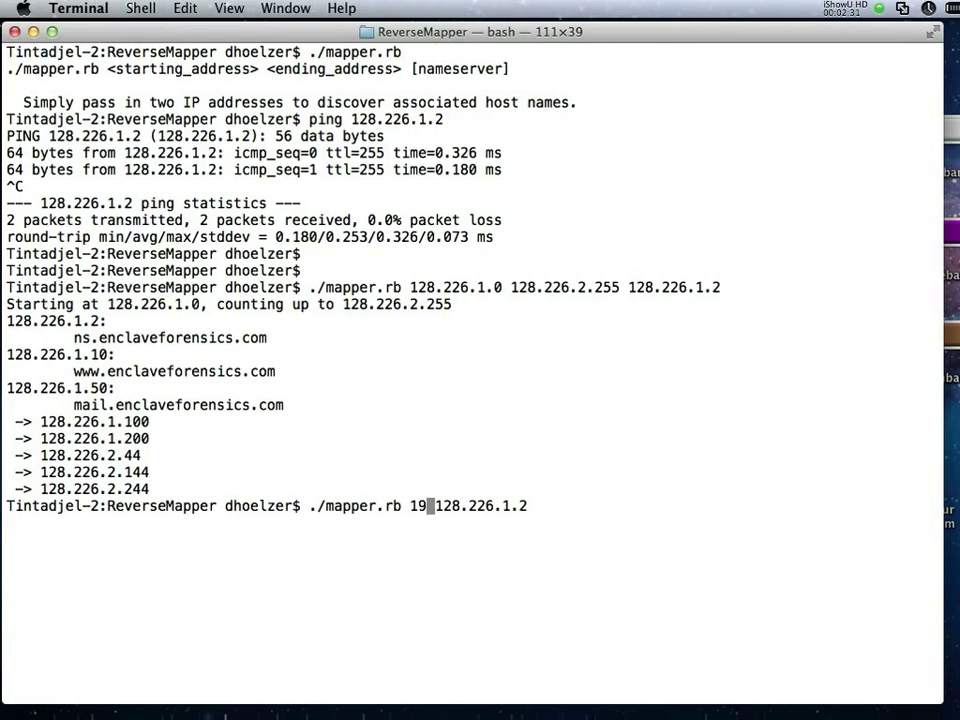
pyautogui.write('168.')
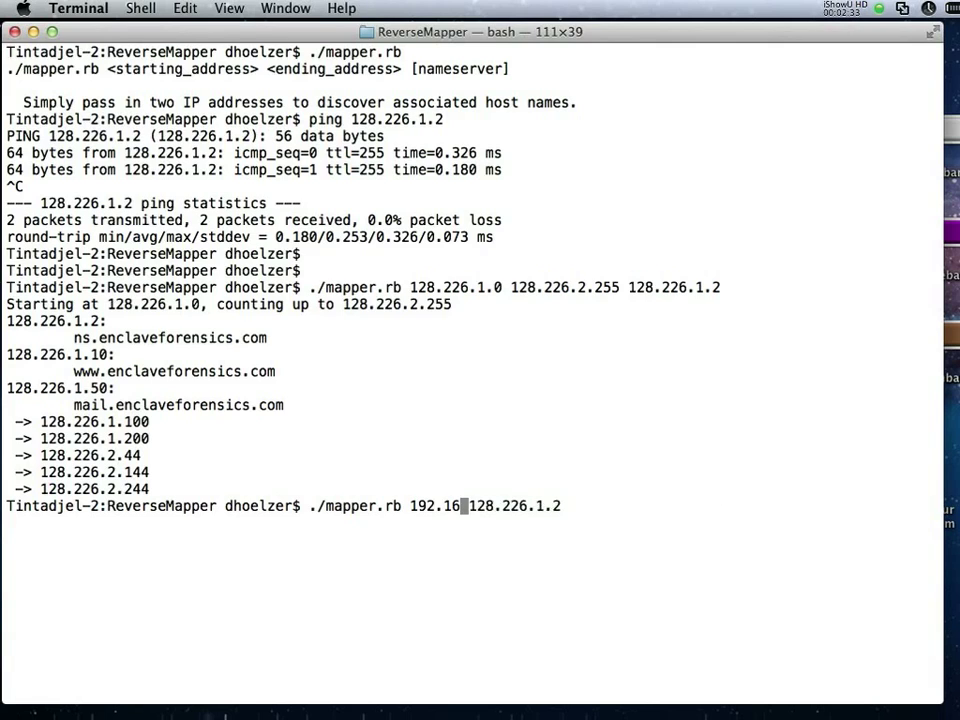
pyautogui.write('0.0 ')
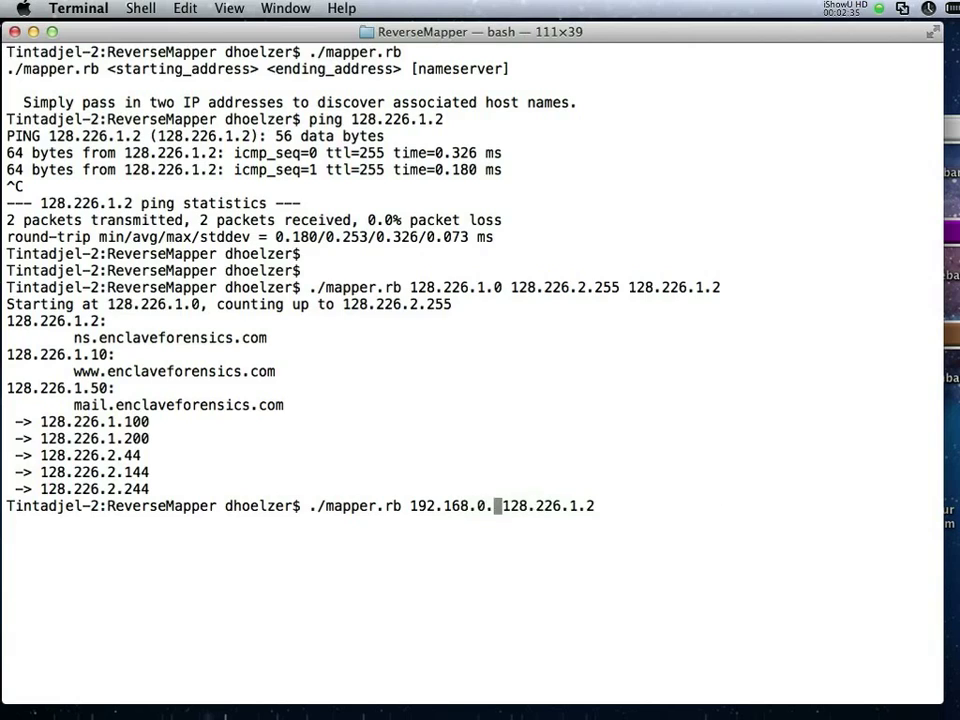
pyautogui.write('192.168.')
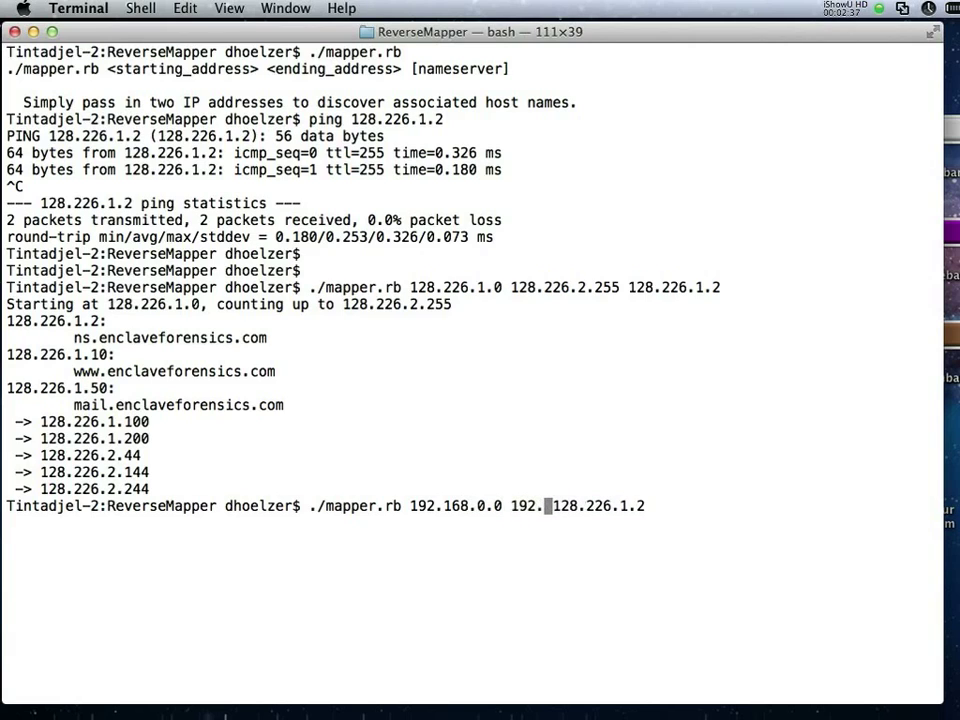
pyautogui.write('2.255')
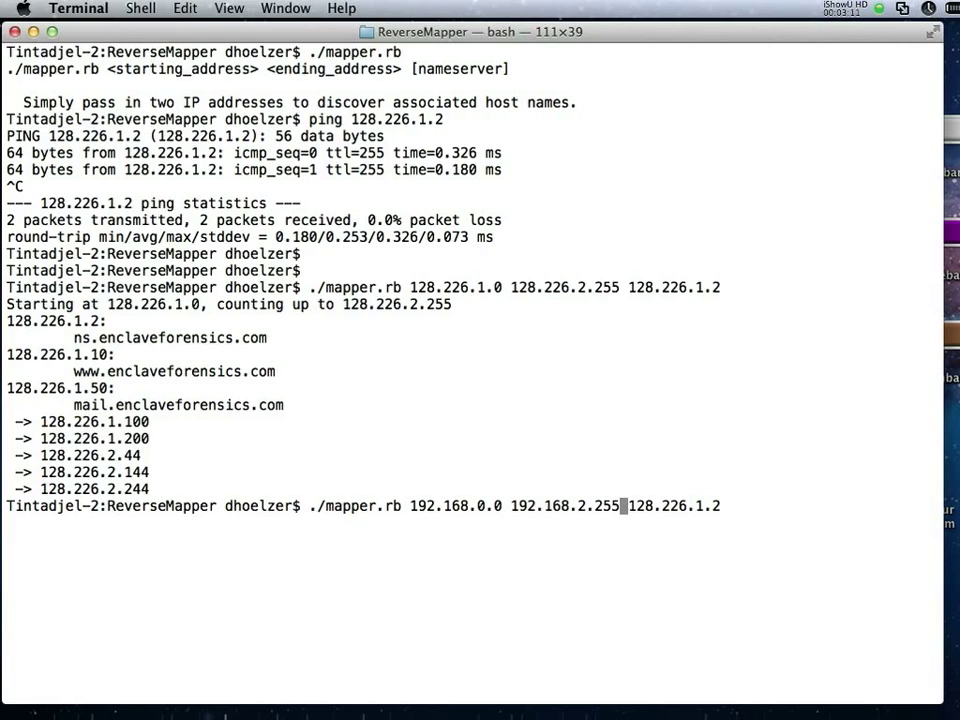
pyautogui.press('Return')
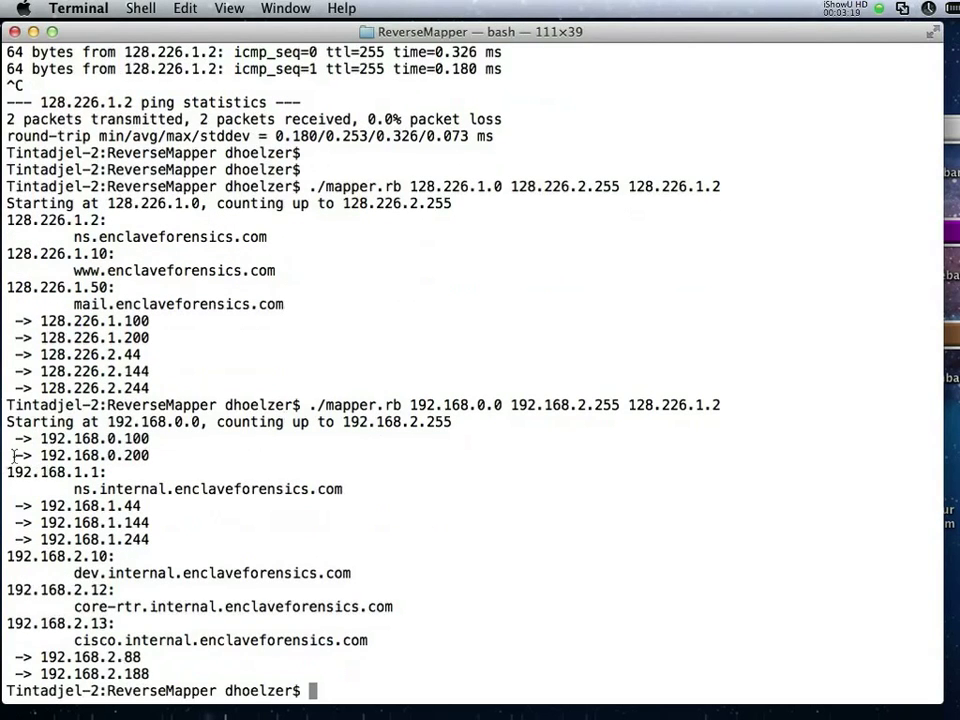
pyautogui.moveTo(8, 468); pyautogui.dragTo(380, 490)
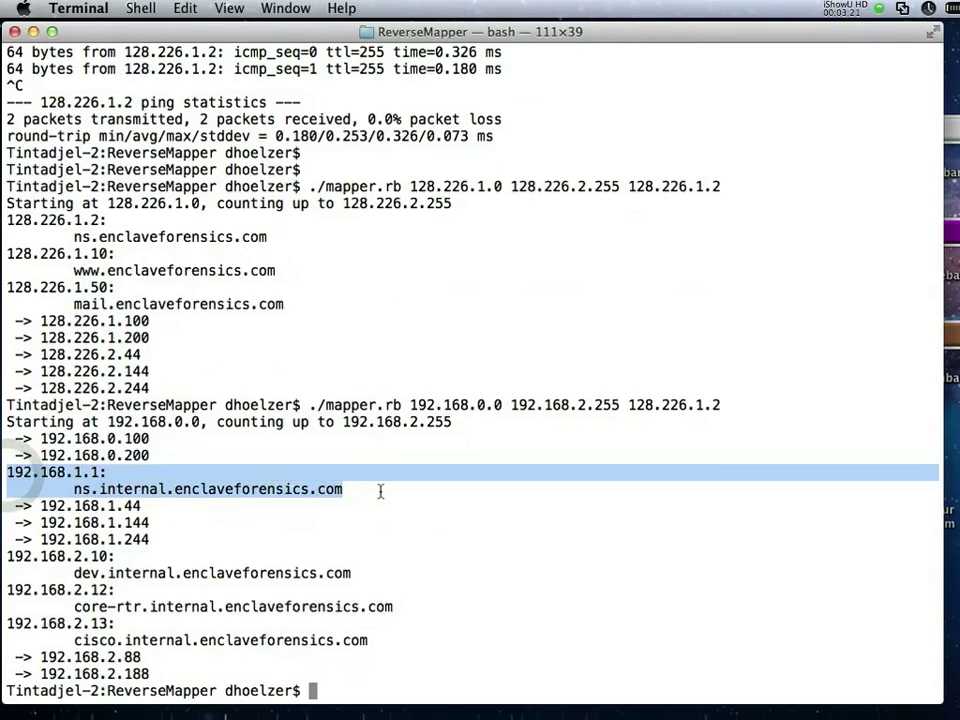